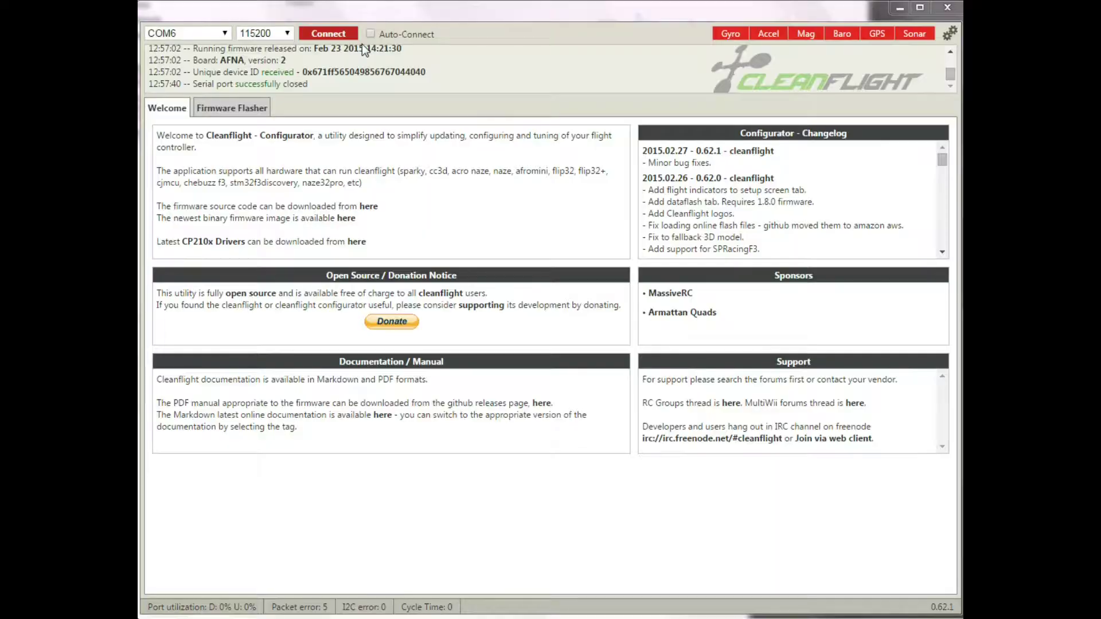
Step: Connect to the flight controller on COM6 to load the Setup page
{"action": "left_click", "coordinate": [343, 36]}
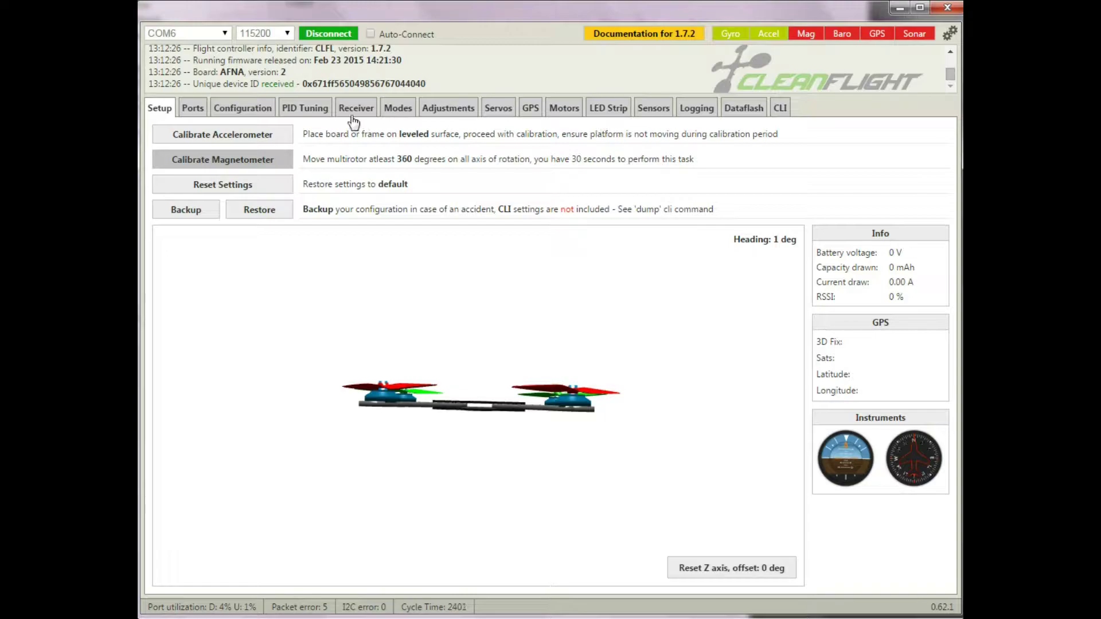
Step: Lower the ROLL & PITCH rate from 0.60 to 0.50, save it to the board, and disconnect
{"action": "left_click", "coordinate": [315, 112]}
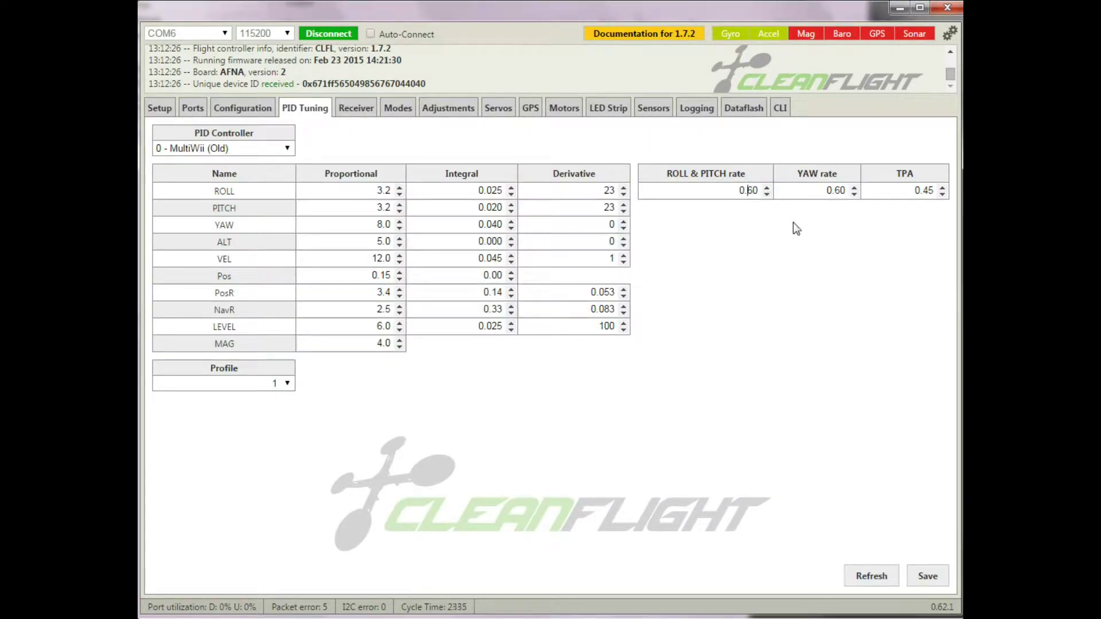
{"action": "key", "text": "Delete"}
{"action": "type", "text": "5"}
{"action": "left_click", "coordinate": [928, 579]}
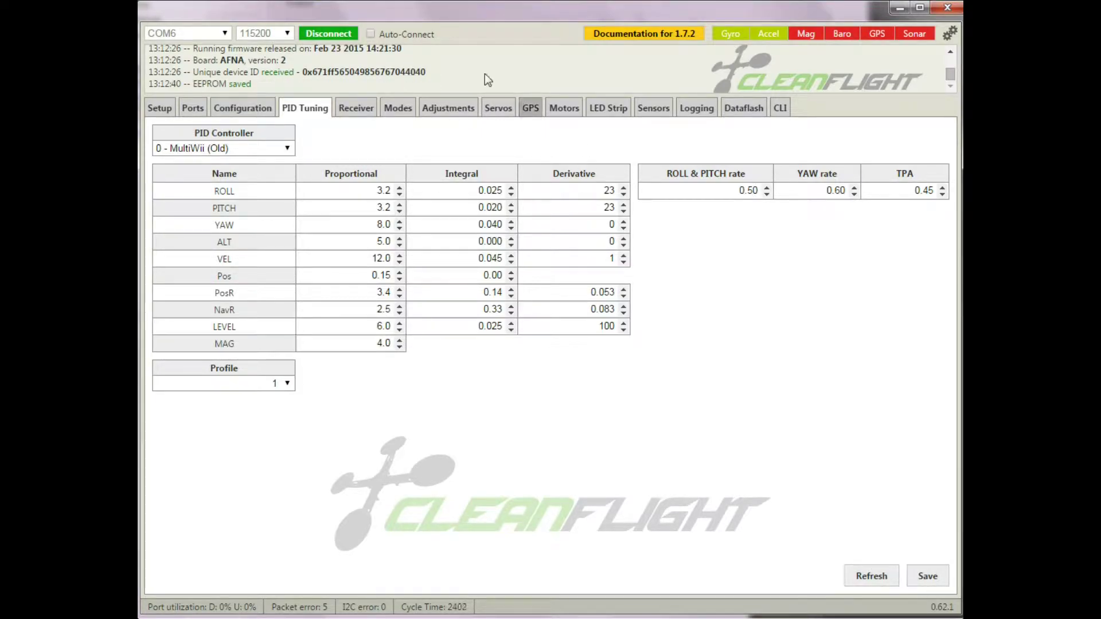
{"action": "left_click", "coordinate": [324, 36]}
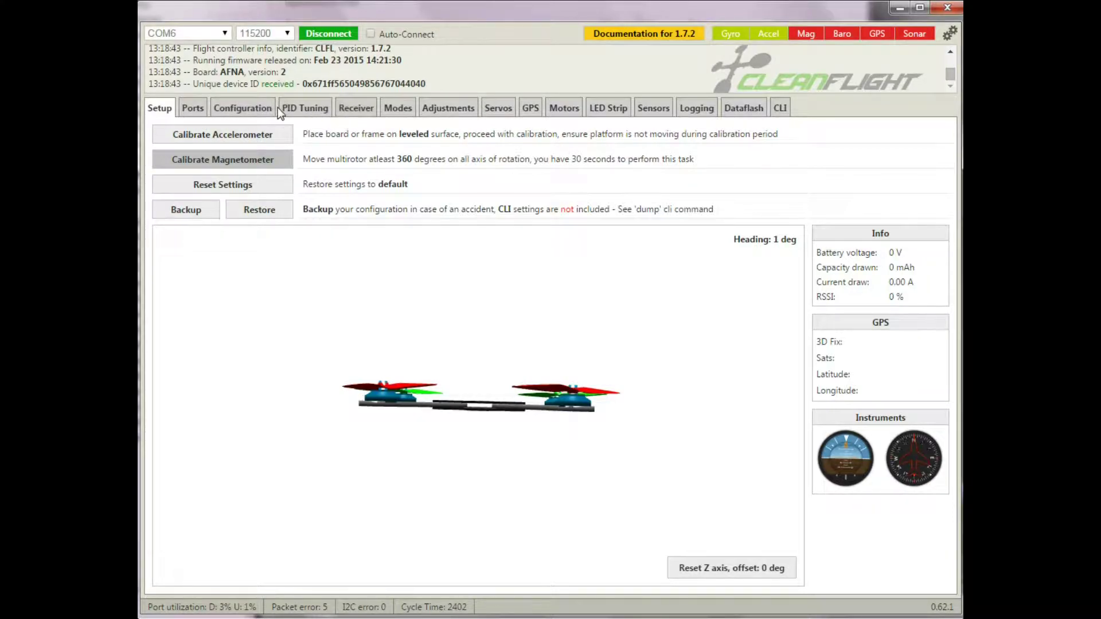
Step: Run 'set looptime=2000' in the CLI, then 'save' to store it and reboot the board
{"action": "left_click", "coordinate": [296, 109]}
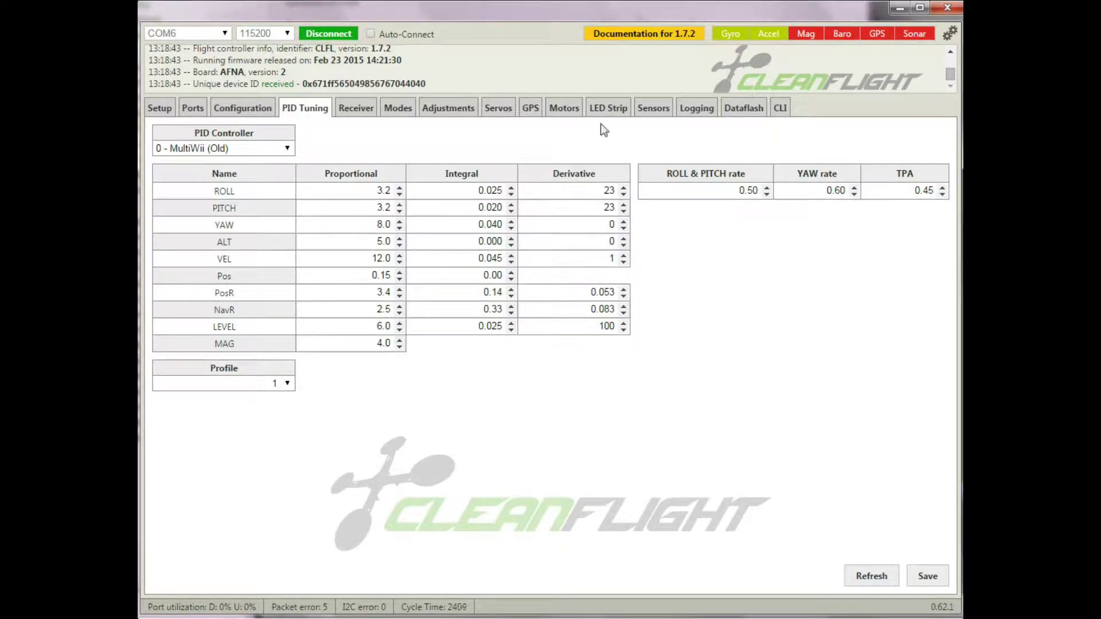
{"action": "left_click", "coordinate": [780, 109]}
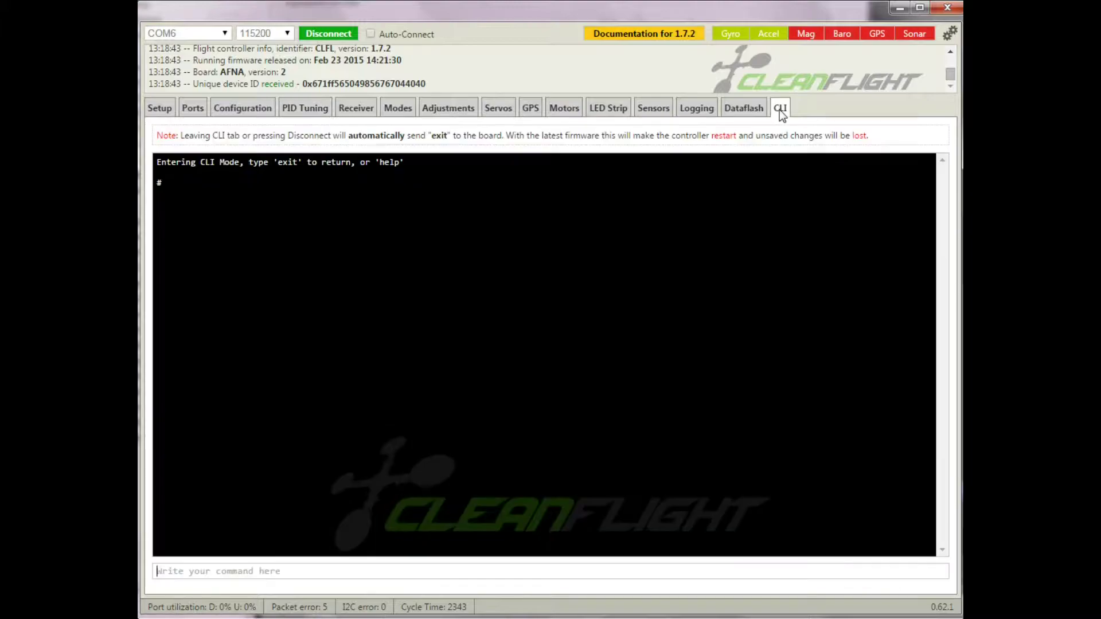
{"action": "left_click", "coordinate": [365, 571]}
{"action": "type", "text": "set looptime=2000"}
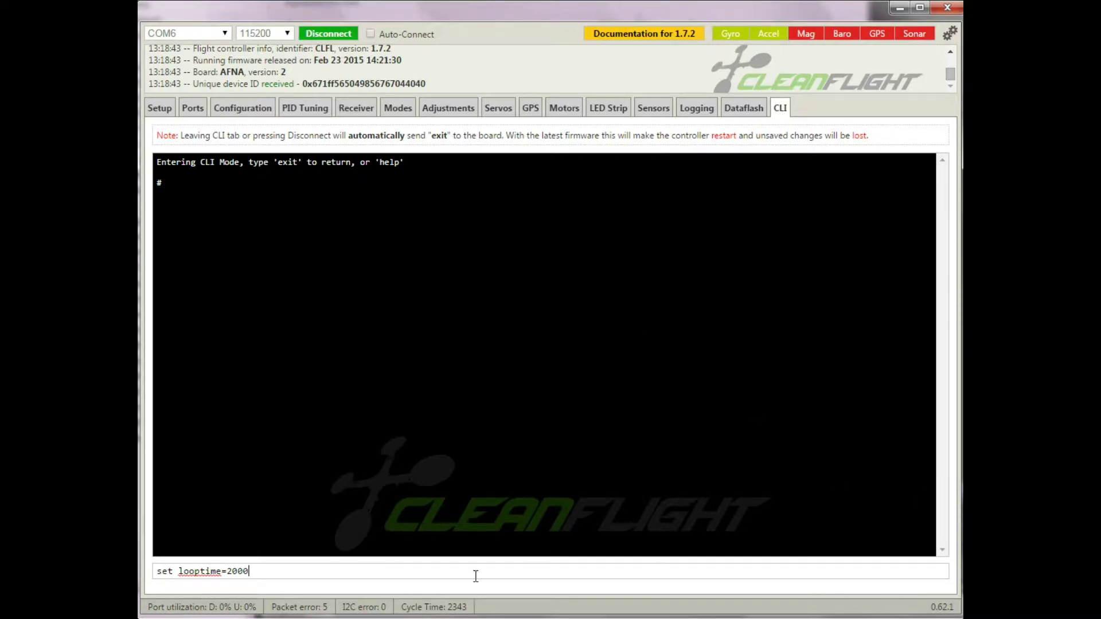
{"action": "key", "text": "Return"}
{"action": "type", "text": "save"}
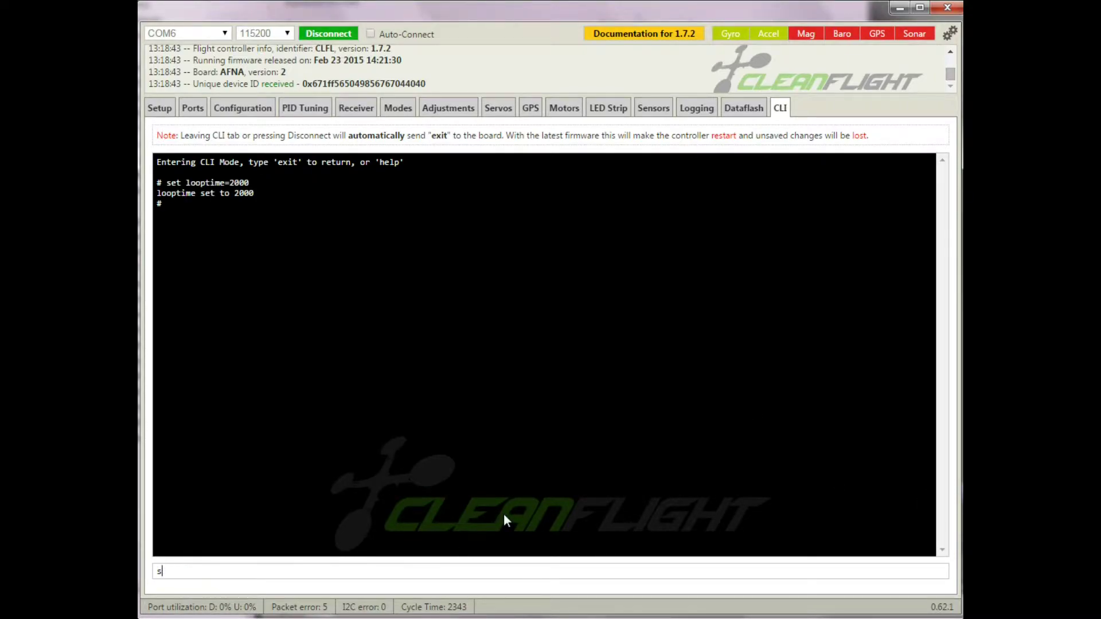
{"action": "key", "text": "Return"}
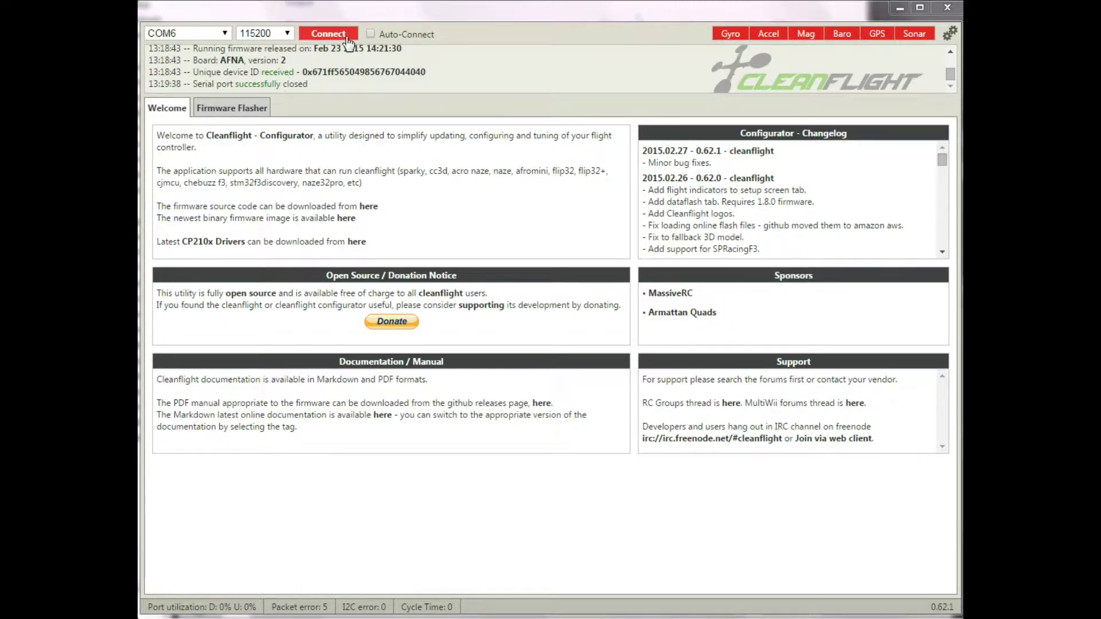
Step: Reconnect to the flight controller after it reboots
{"action": "left_click", "coordinate": [328, 33]}
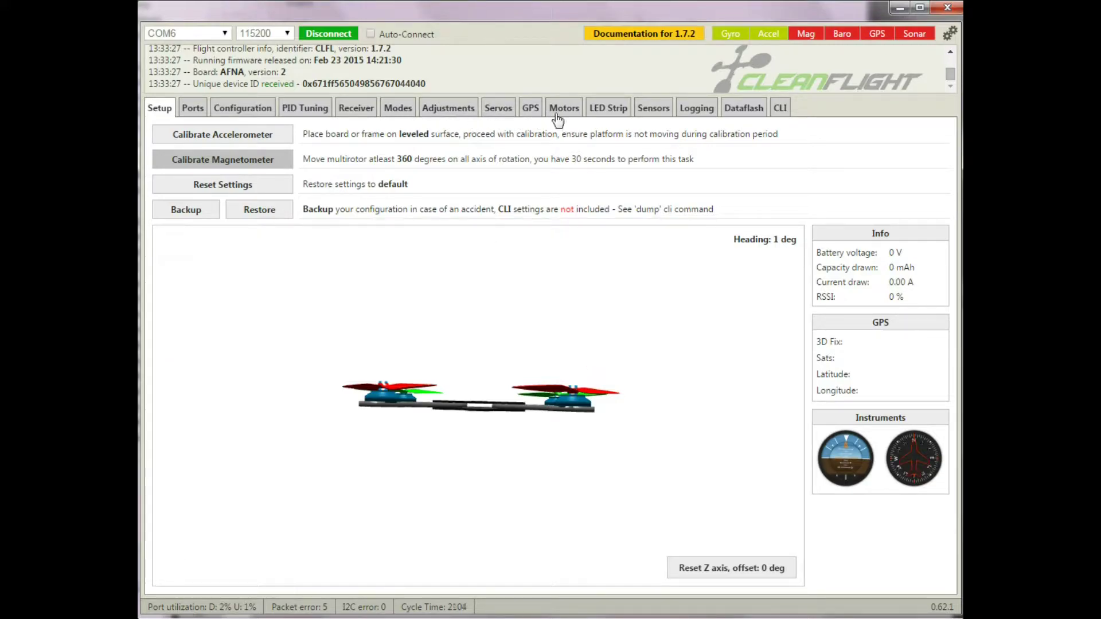
Step: Change ROLL and PITCH derivative from 23 to 28, save to the board, and disconnect
{"action": "left_click", "coordinate": [307, 115]}
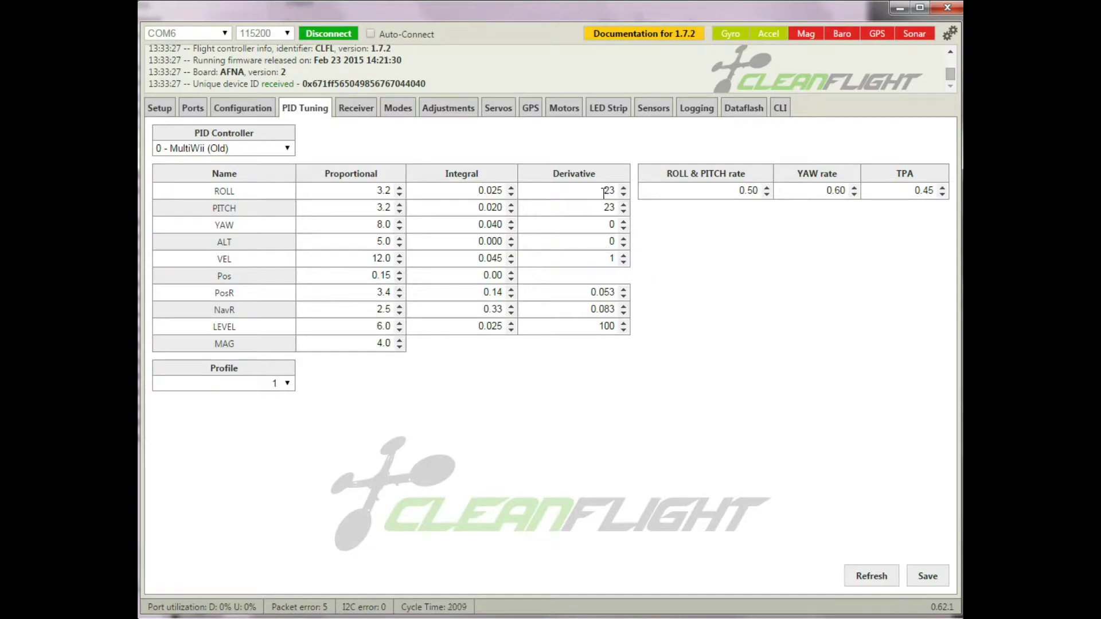
{"action": "left_click_drag", "start_coordinate": [604, 192], "coordinate": [622, 198]}
{"action": "type", "text": "28"}
{"action": "left_click_drag", "start_coordinate": [593, 208], "coordinate": [655, 225]}
{"action": "type", "text": "28"}
{"action": "left_click", "coordinate": [925, 577]}
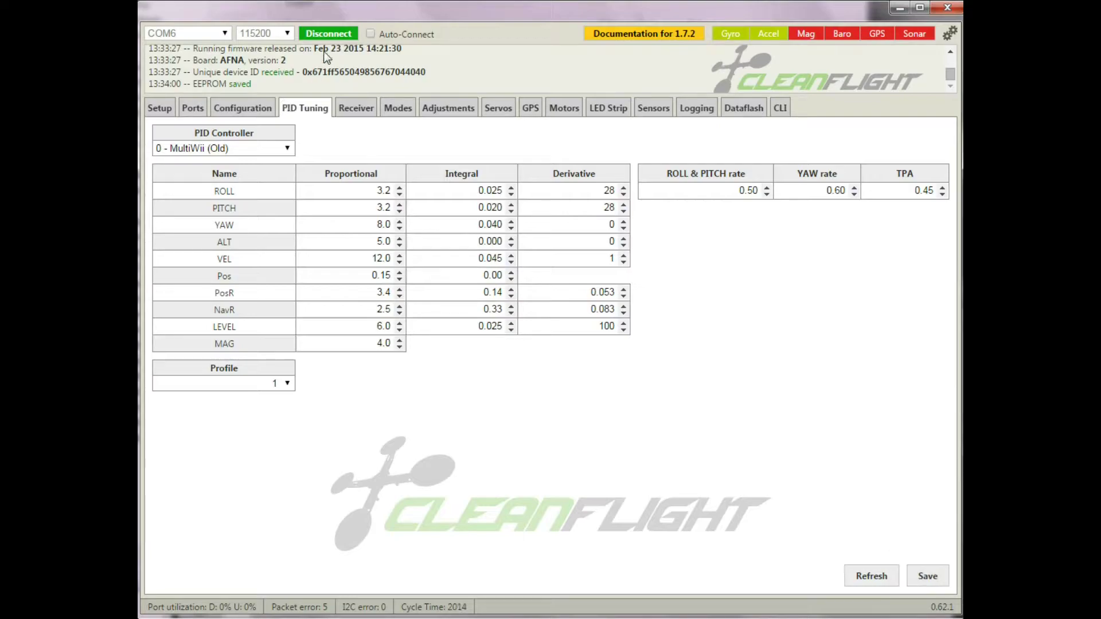
{"action": "left_click", "coordinate": [321, 35]}
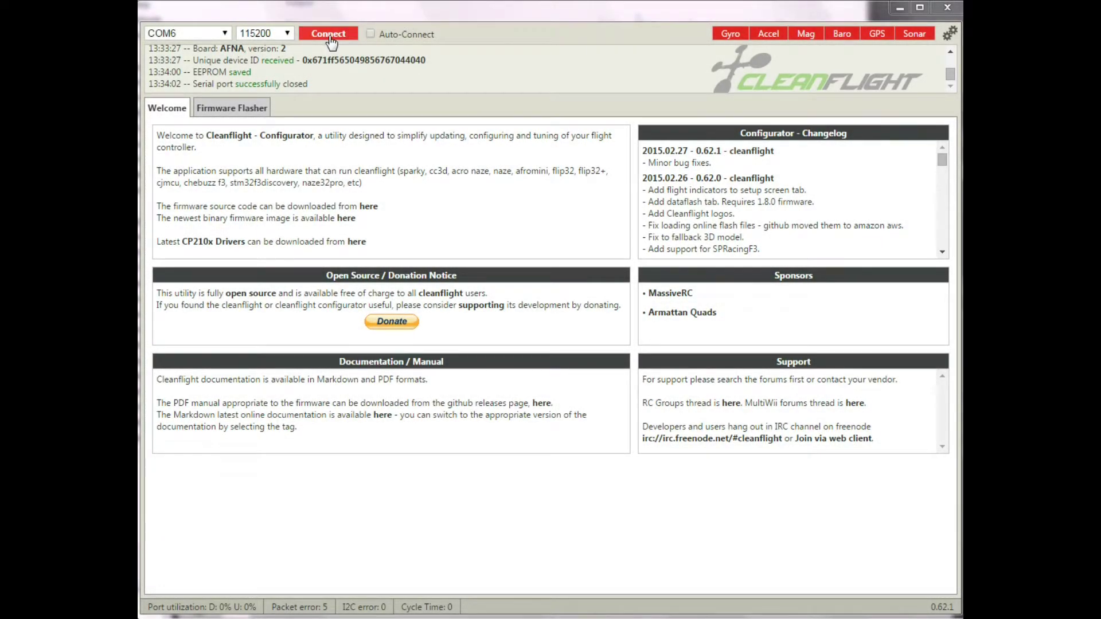
{"action": "left_click", "coordinate": [329, 35]}
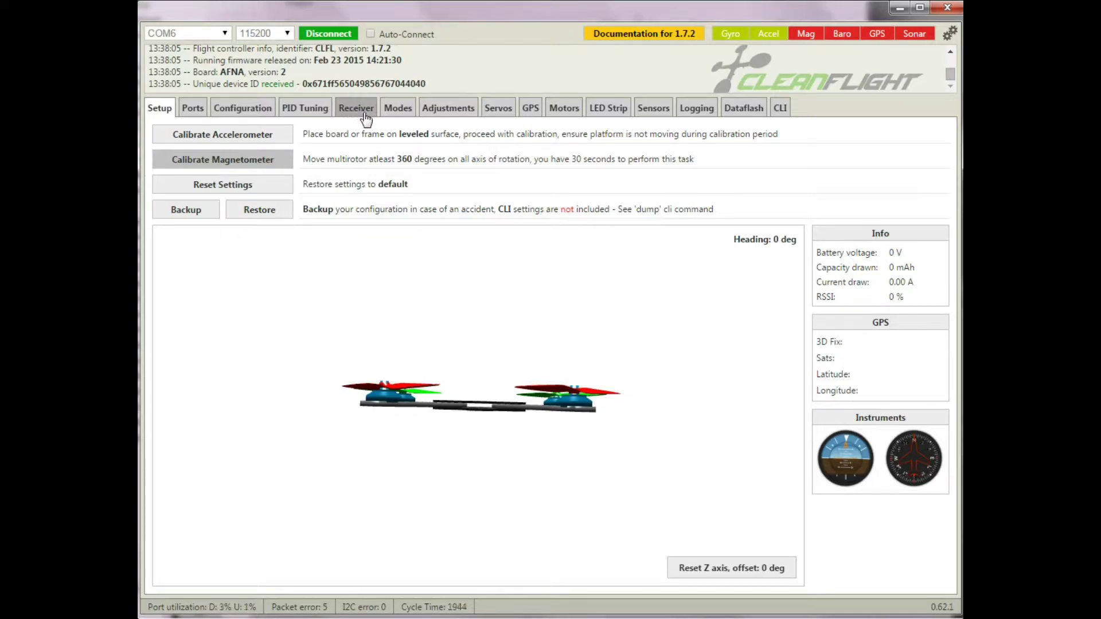
Step: Recheck the ROLL derivative value 28 in PID Tuning and save the settings to the board
{"action": "left_click", "coordinate": [313, 111]}
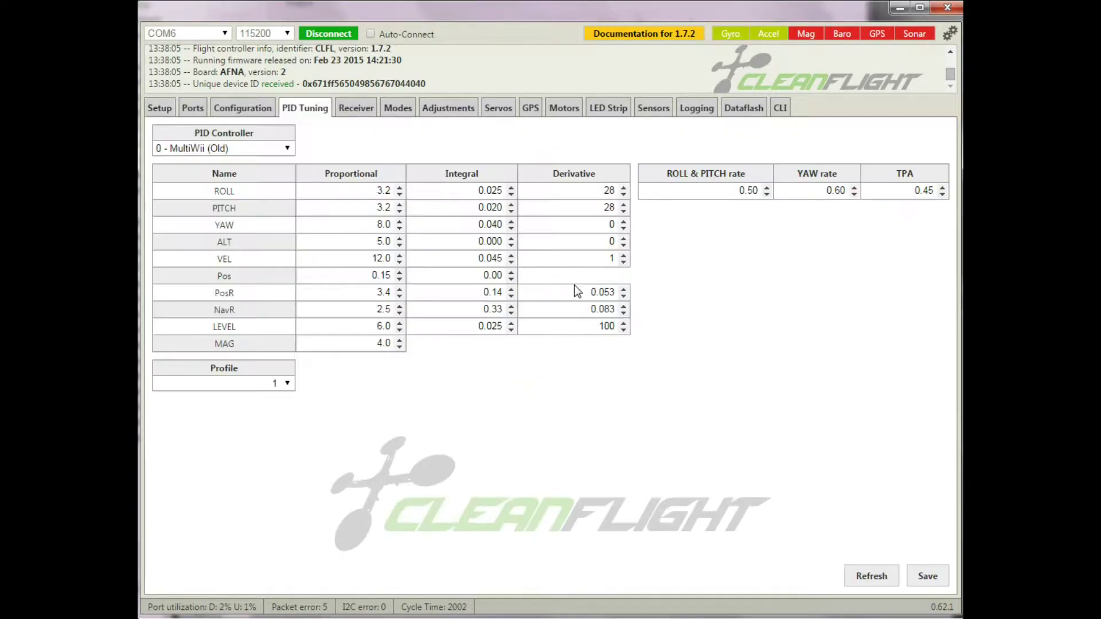
{"action": "double_click", "coordinate": [604, 191]}
{"action": "left_click", "coordinate": [919, 578]}
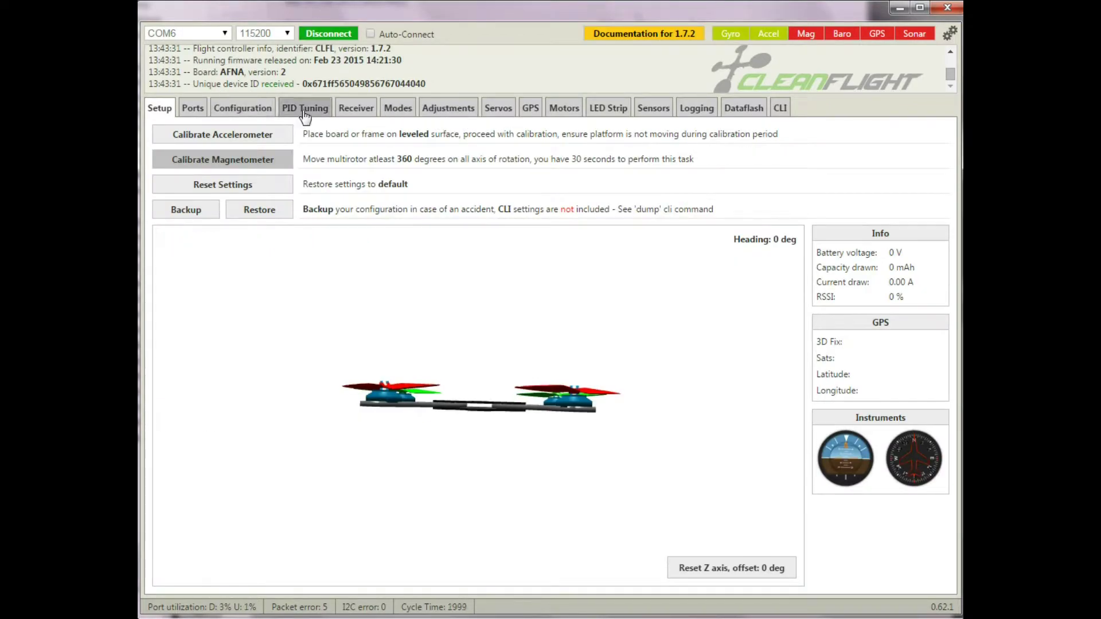
Step: Enter the raised derivative value in PID Tuning, then reconnect to the flight controller
{"action": "left_click", "coordinate": [305, 109]}
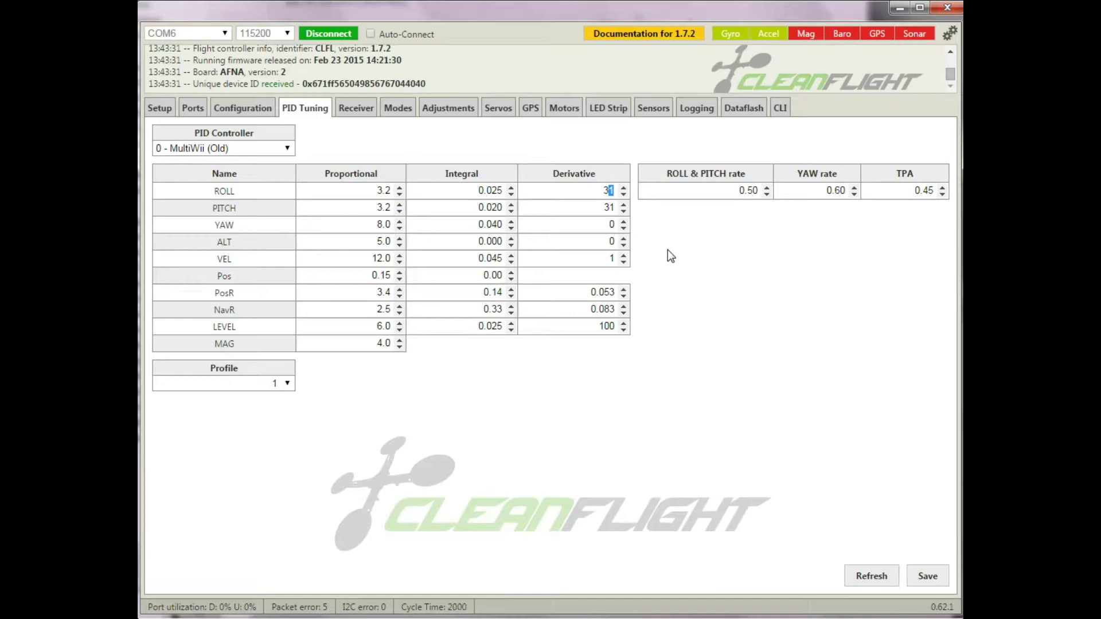
{"action": "type", "text": "55"}
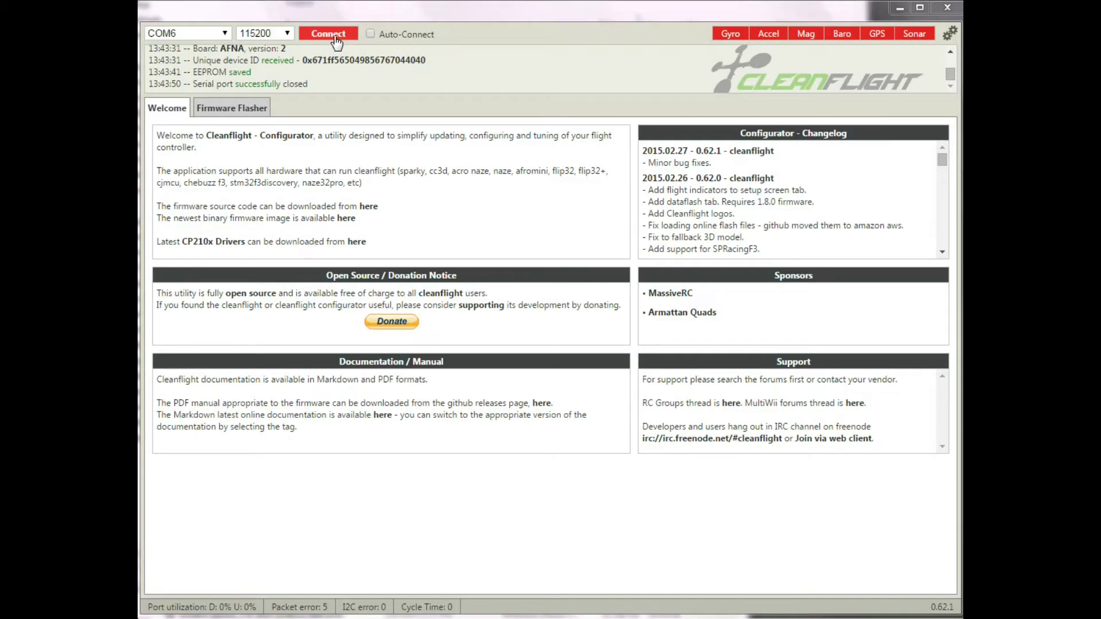
{"action": "left_click", "coordinate": [333, 36]}
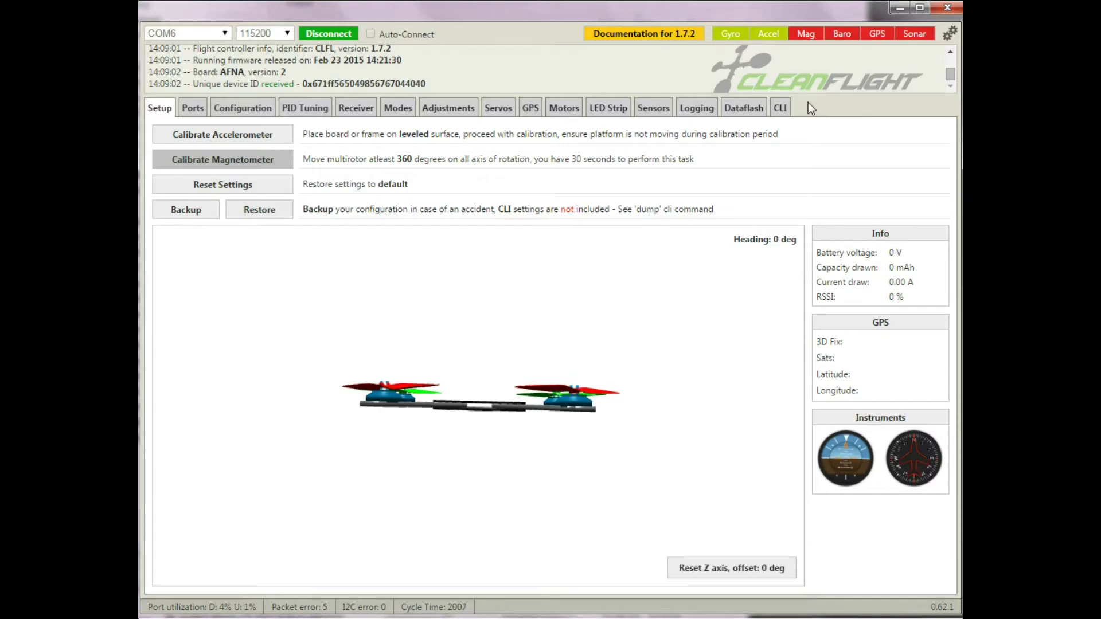
Step: List all settings with 'set' in the CLI to verify looptime and derivatives, then return to PID Tuning
{"action": "left_click", "coordinate": [780, 108]}
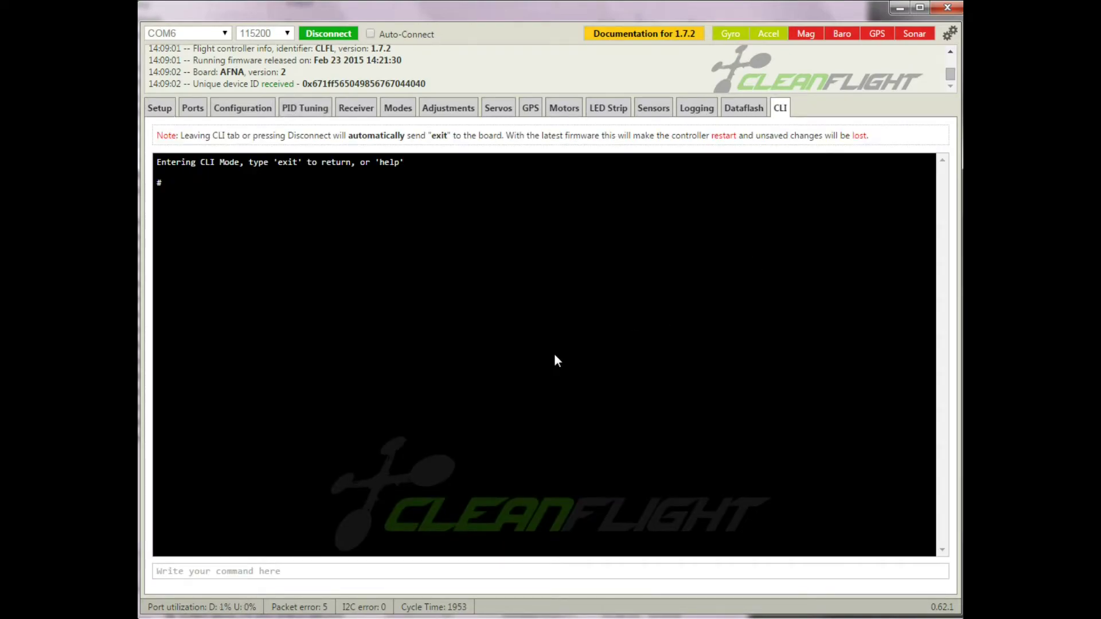
{"action": "type", "text": "set"}
{"action": "key", "text": "Return"}
{"action": "scroll", "coordinate": [802, 339], "scroll_direction": "up", "scroll_amount": 20}
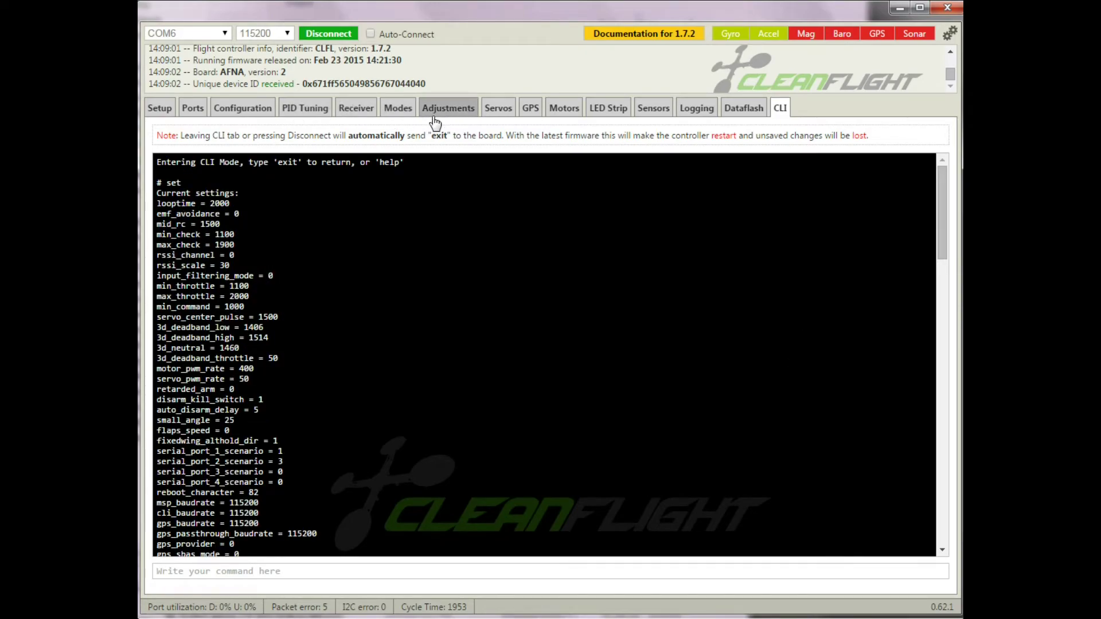
{"action": "left_click", "coordinate": [332, 113]}
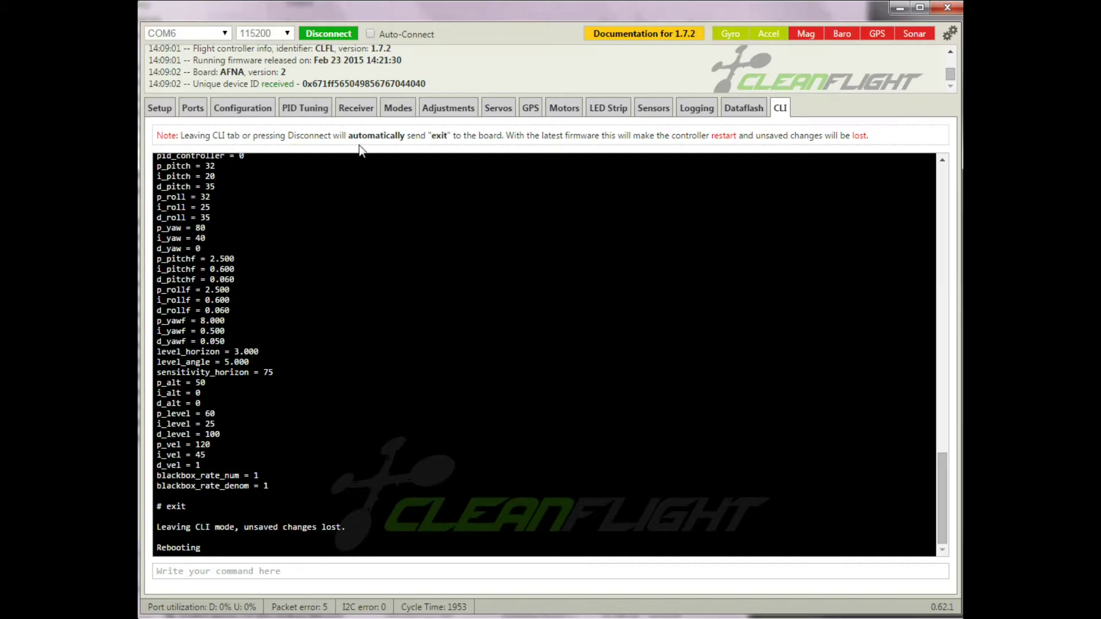